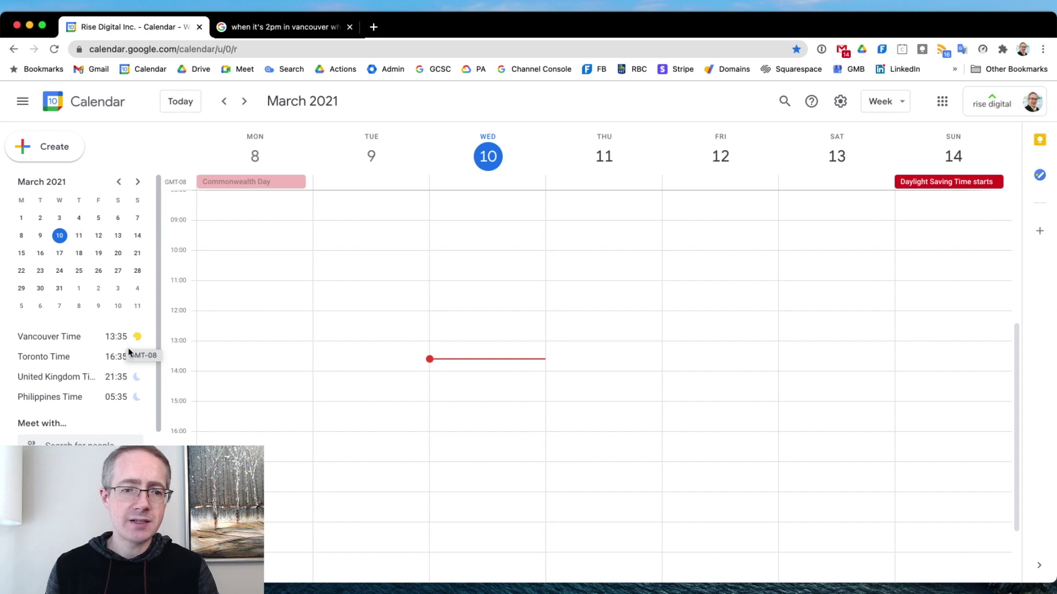
# - Check the world clock's time zones, view the Google search converting 2pm Vancouver time to London time, and return to the calendar
pyautogui.moveTo(125, 356)
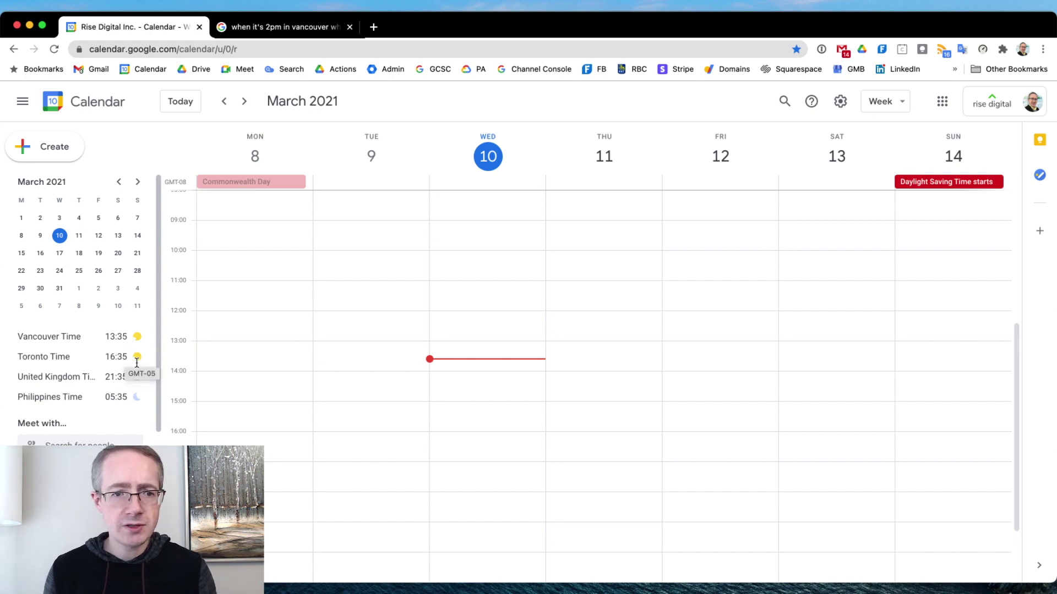
pyautogui.moveTo(126, 378)
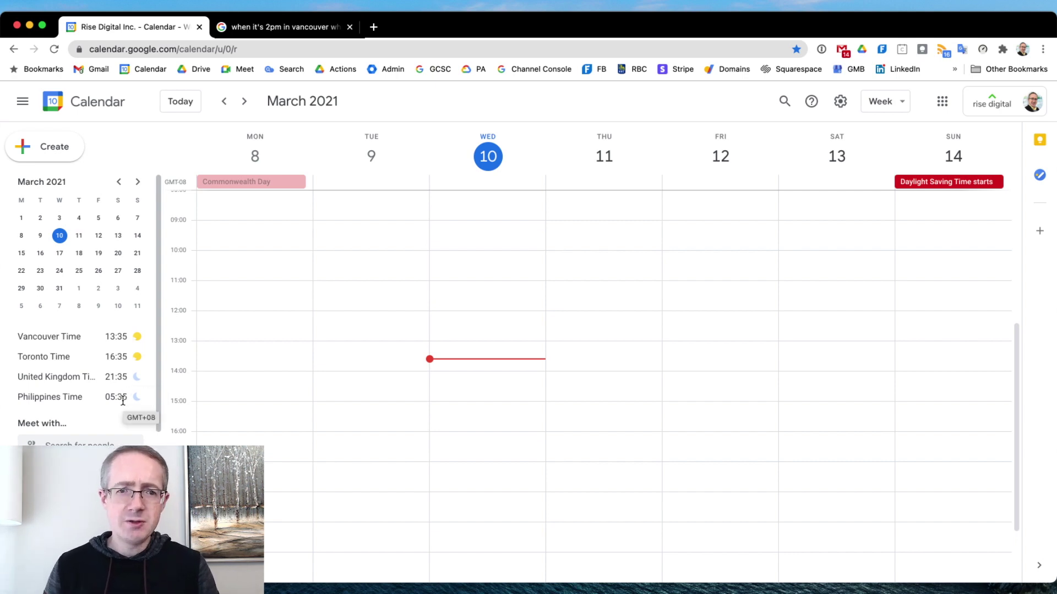
pyautogui.click(275, 33)
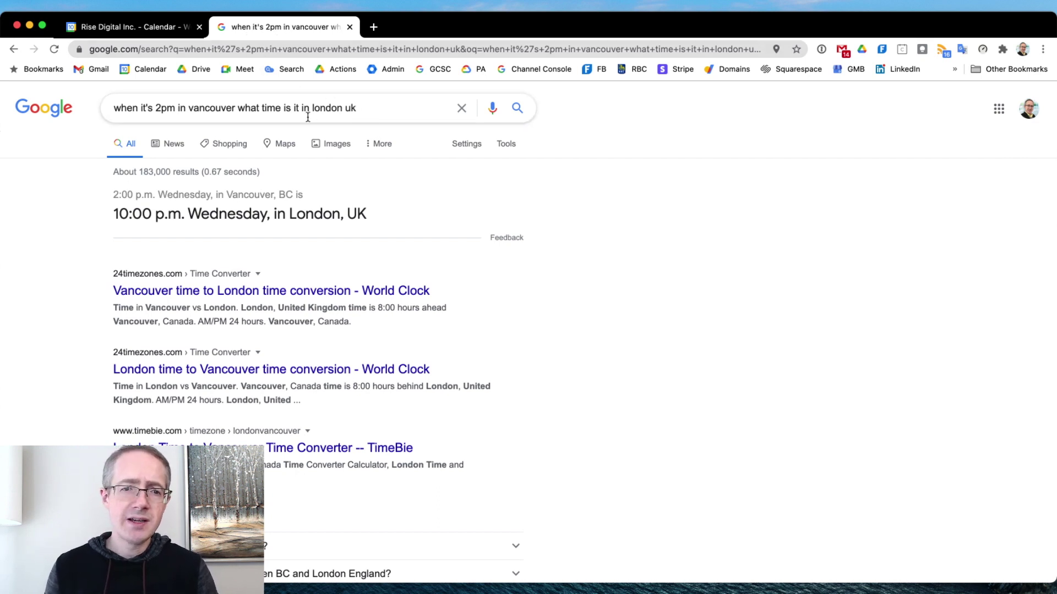
pyautogui.click(155, 32)
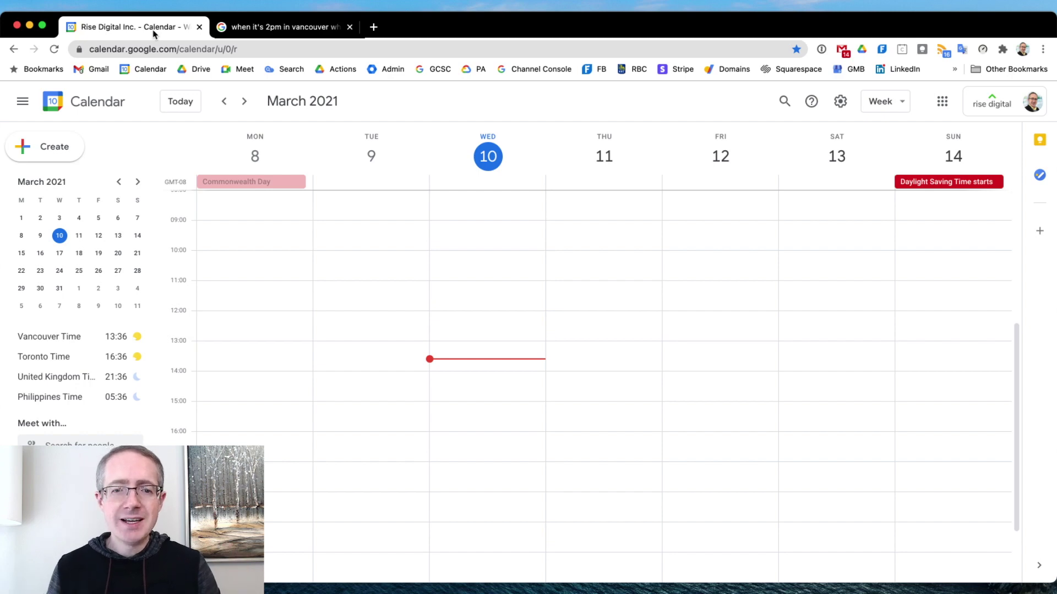
# - Start a new event on Friday, March 12 with a start time of 16:00
pyautogui.click(50, 148)
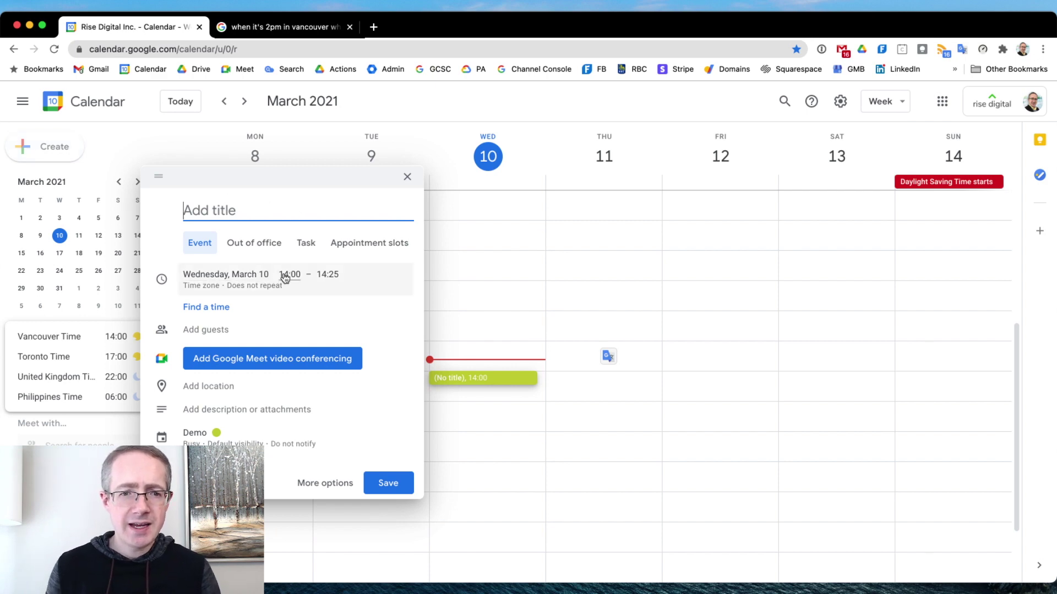
pyautogui.click(256, 277)
pyautogui.click(251, 282)
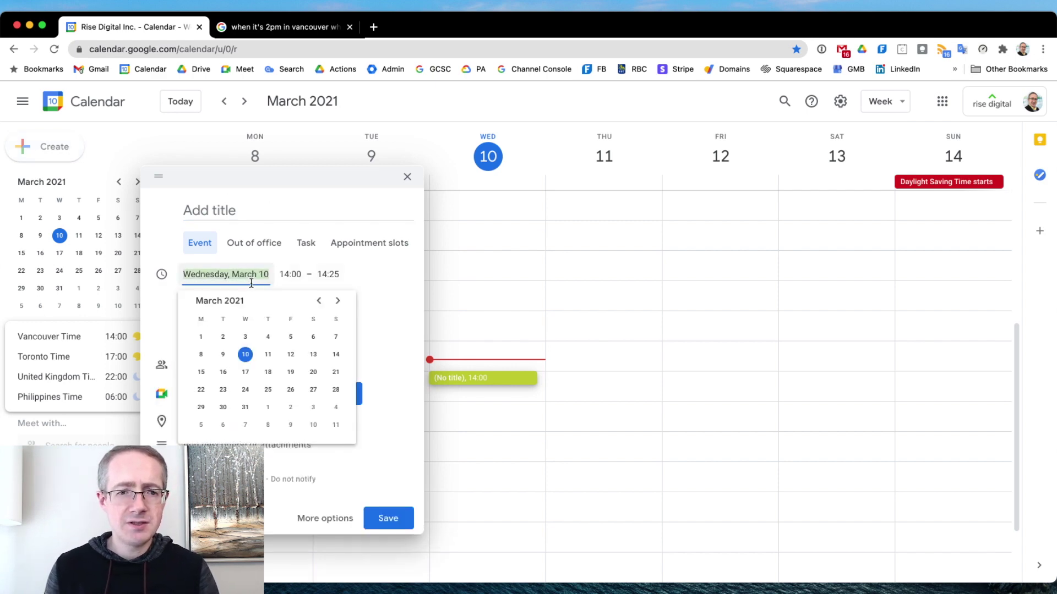
pyautogui.click(291, 354)
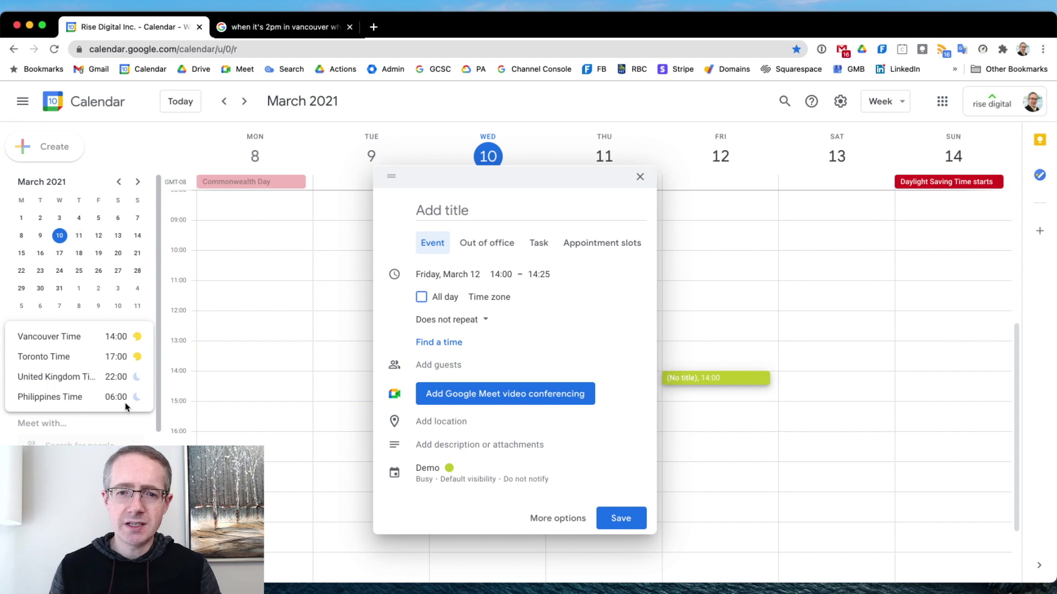
pyautogui.click(498, 275)
pyautogui.scroll(-5, 532, 378)
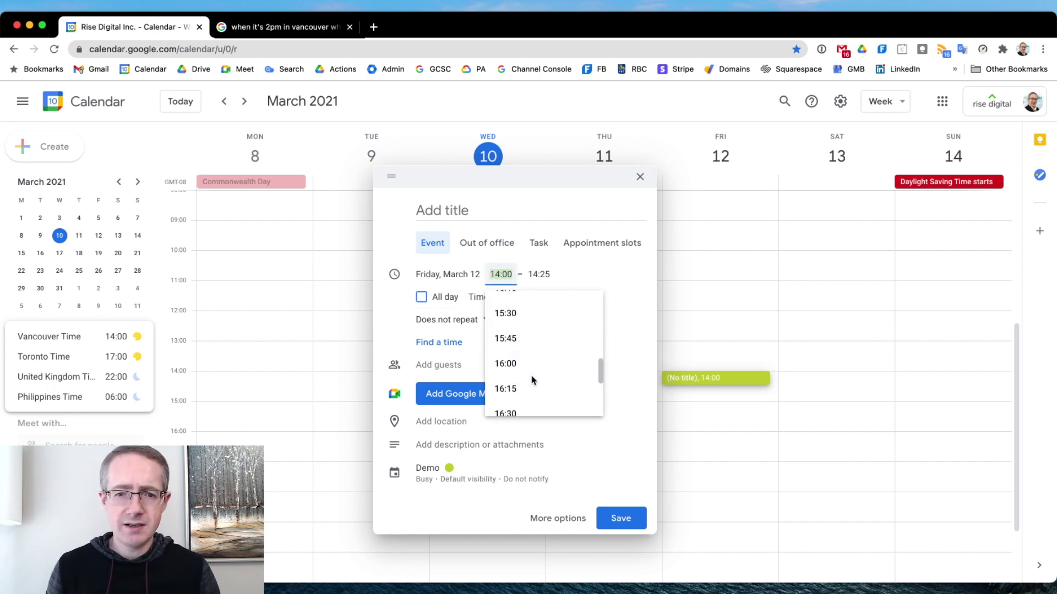
pyautogui.click(511, 337)
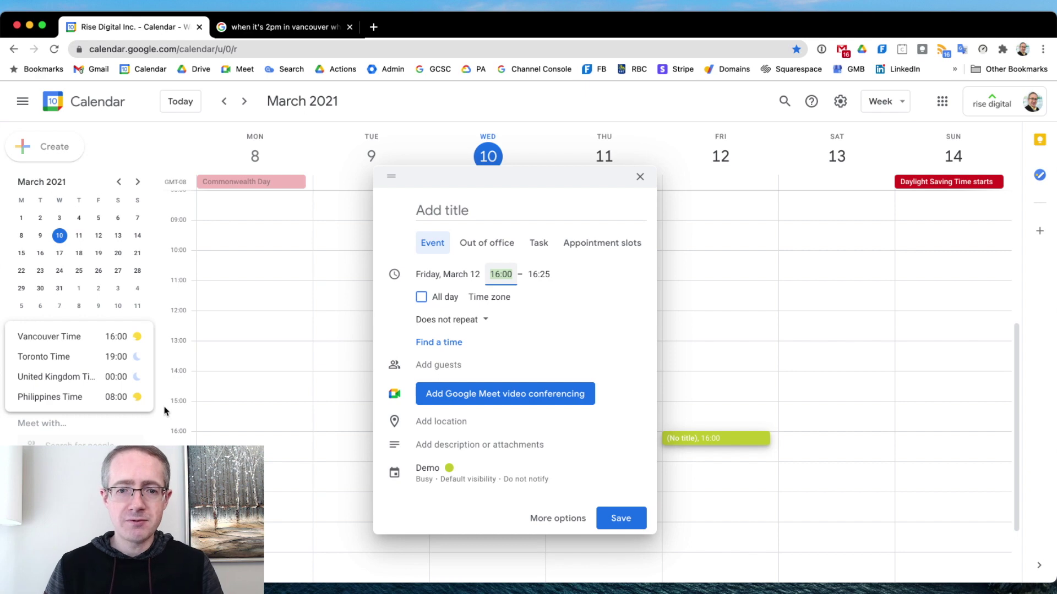
# - Title the new event "Demo Meeting" and save it
pyautogui.click(434, 215)
pyautogui.write('DEm')
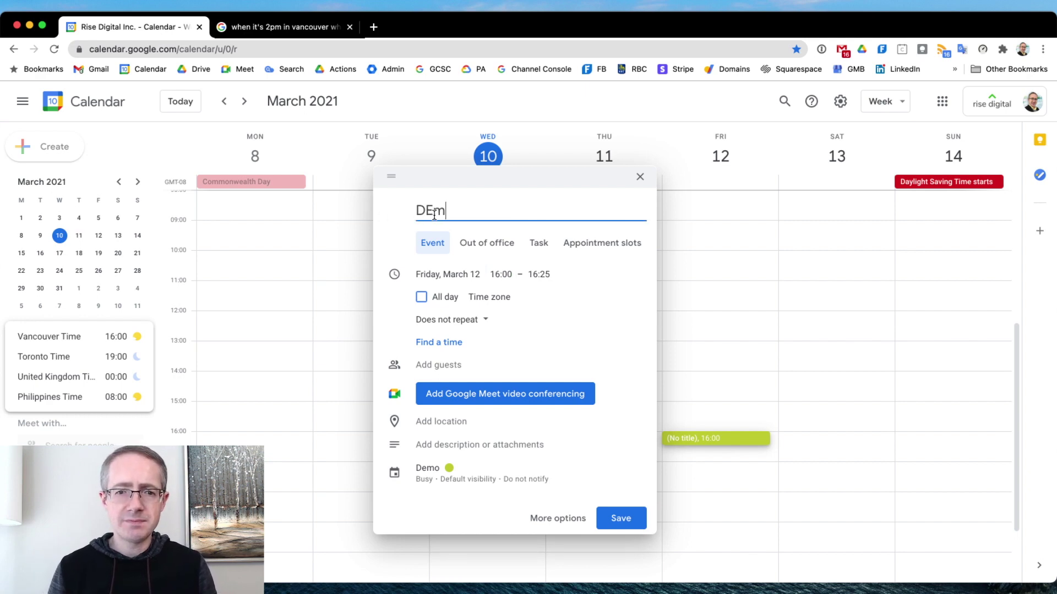
pyautogui.press('BackSpace')
pyautogui.press('BackSpace')
pyautogui.write('emo M')
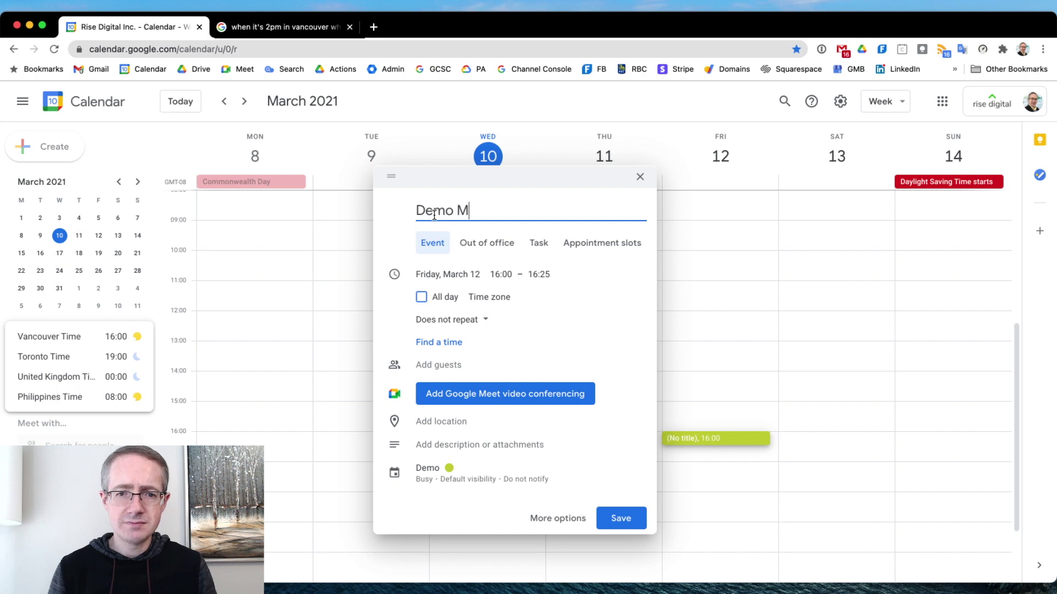
pyautogui.write('eeting')
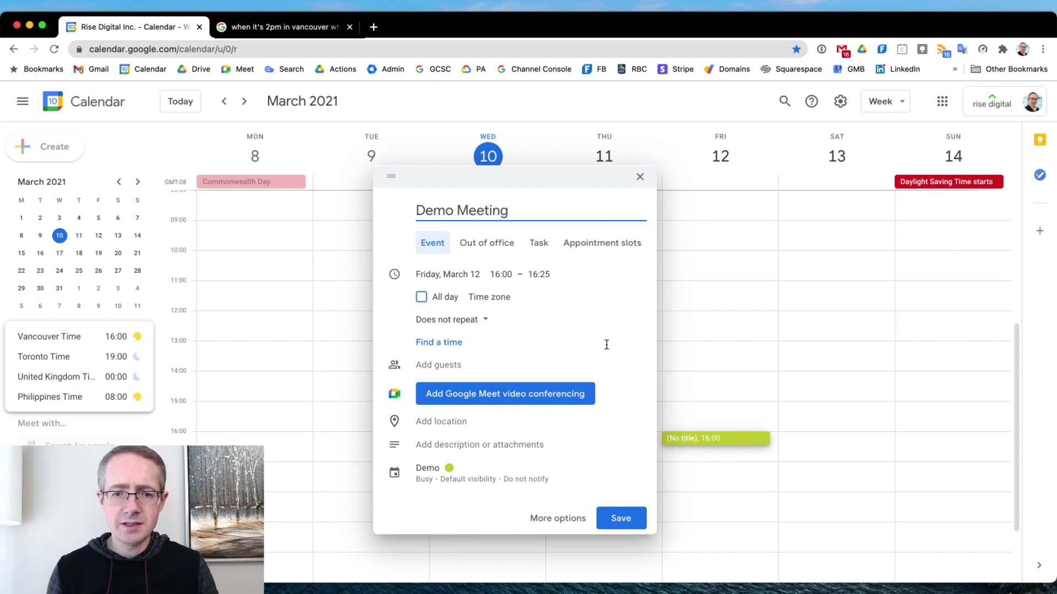
pyautogui.click(621, 520)
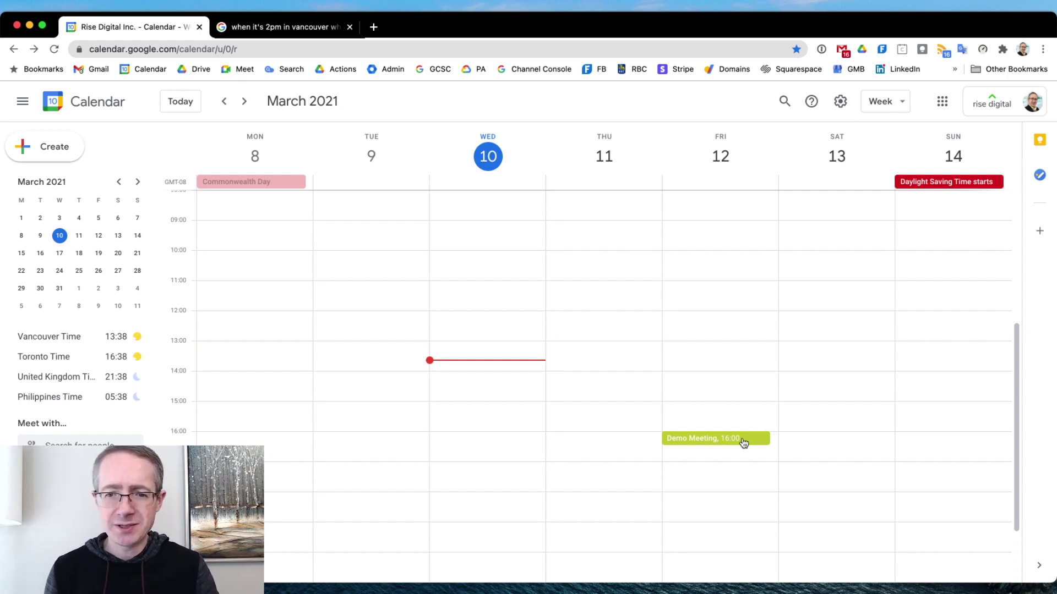
# - Move Demo Meeting to Thursday, March 11 at 16:00 and check its start time in the world clock zones
pyautogui.moveTo(733, 444); pyautogui.dragTo(632, 437)
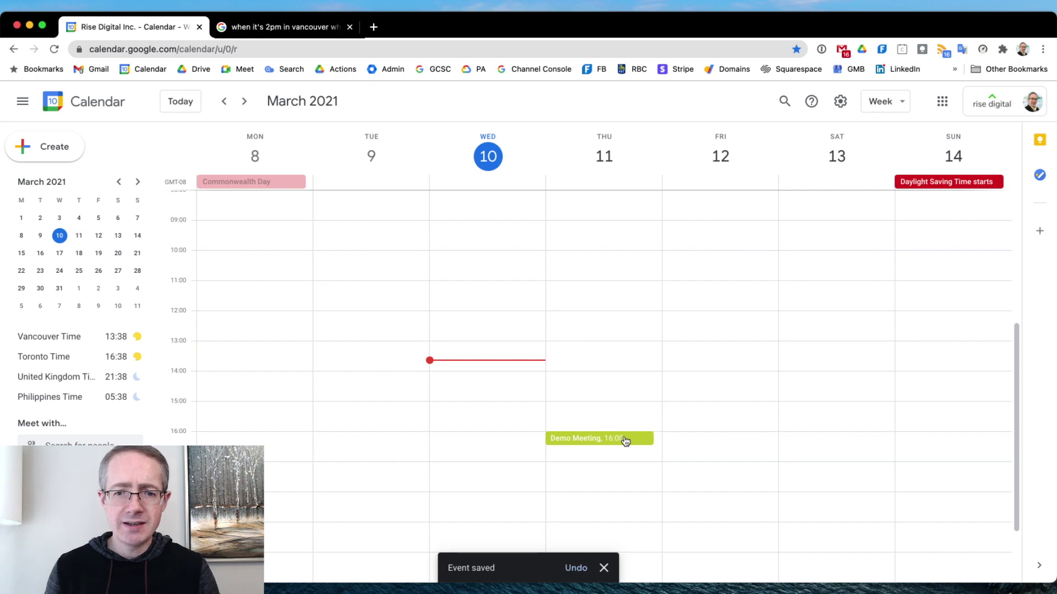
pyautogui.click(625, 440)
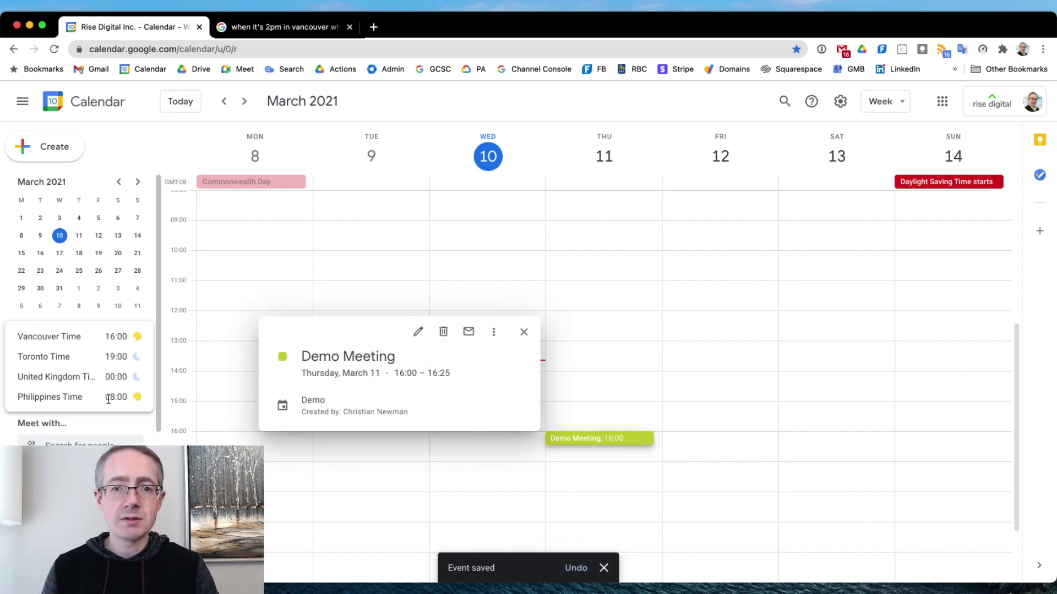
pyautogui.moveTo(109, 399)
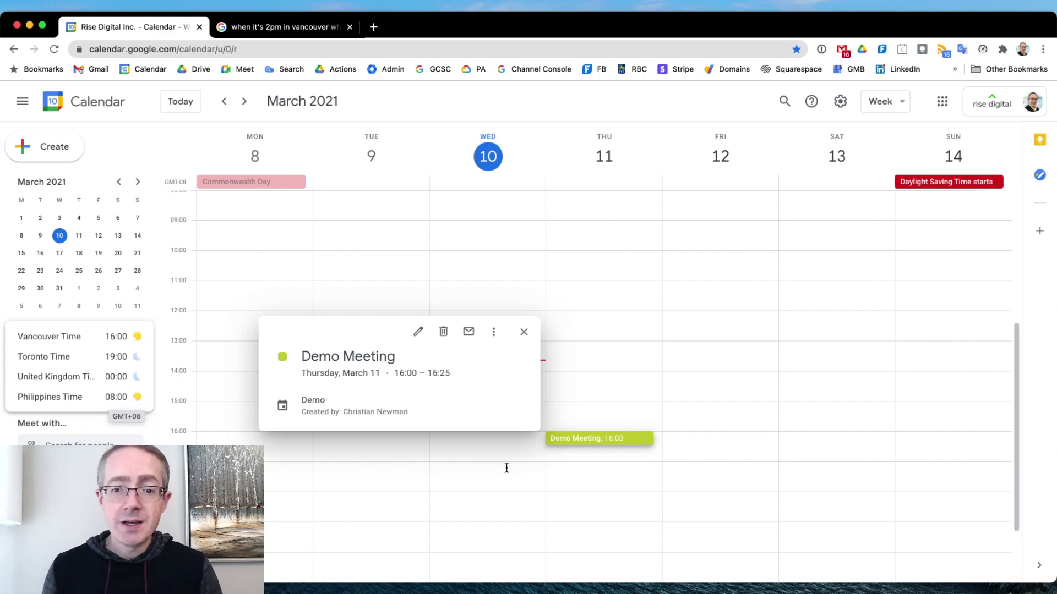
pyautogui.click(552, 462)
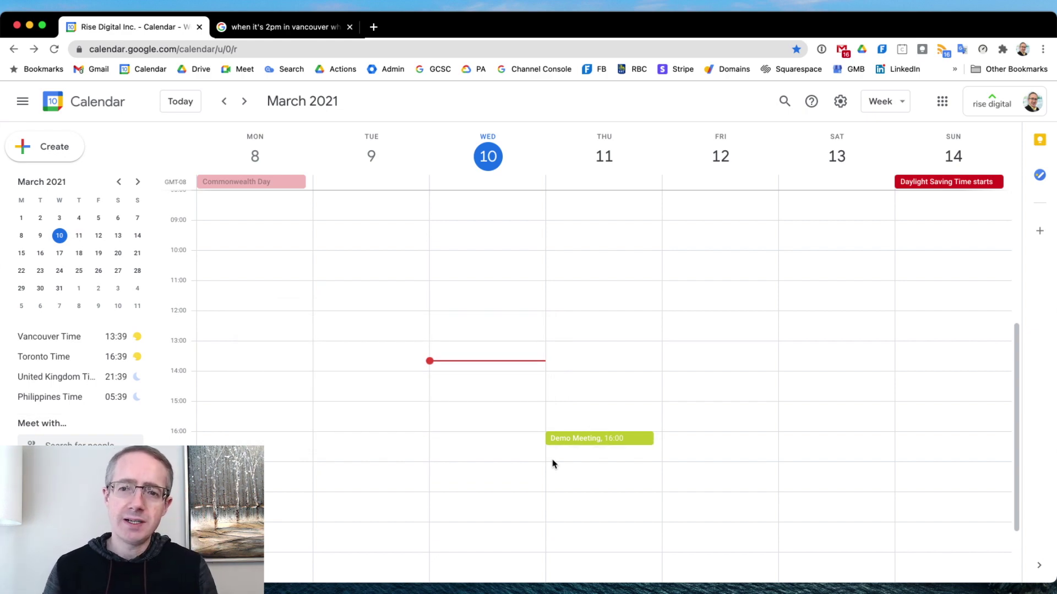
# - Open the World clock section of the calendar settings
pyautogui.click(839, 107)
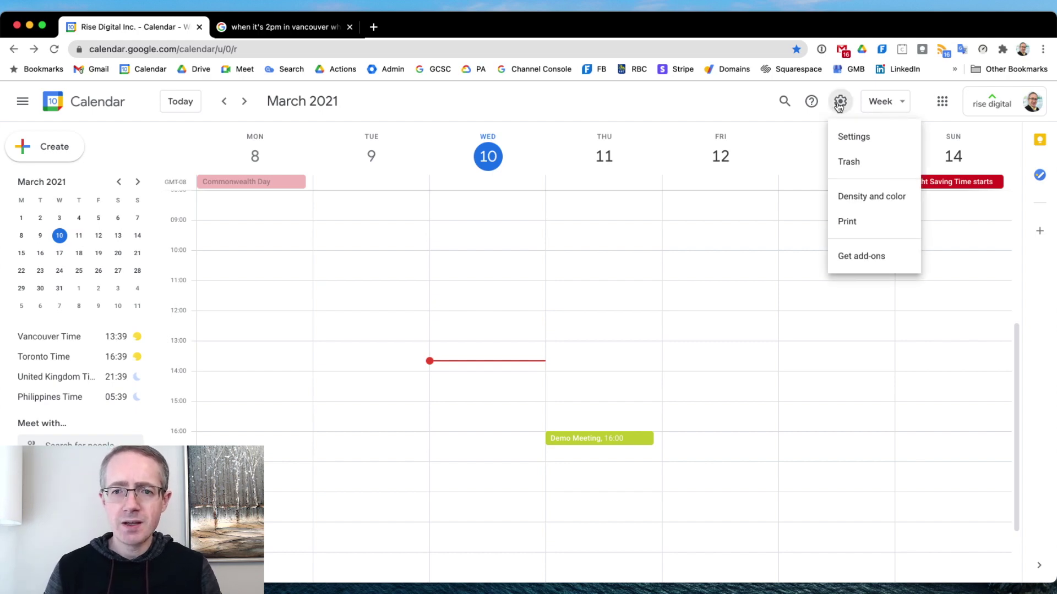
pyautogui.click(859, 137)
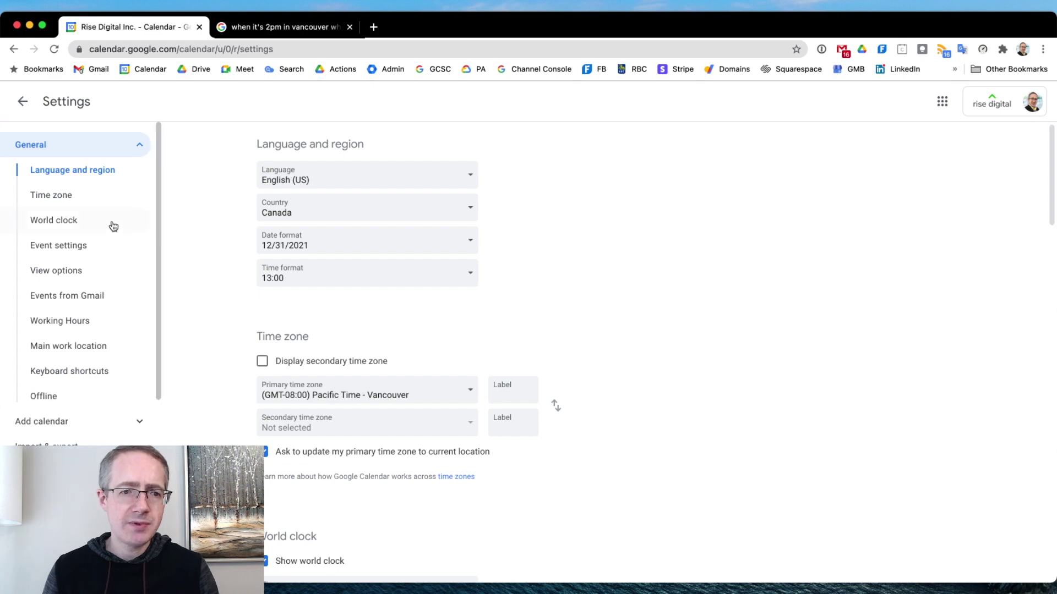
pyautogui.click(60, 221)
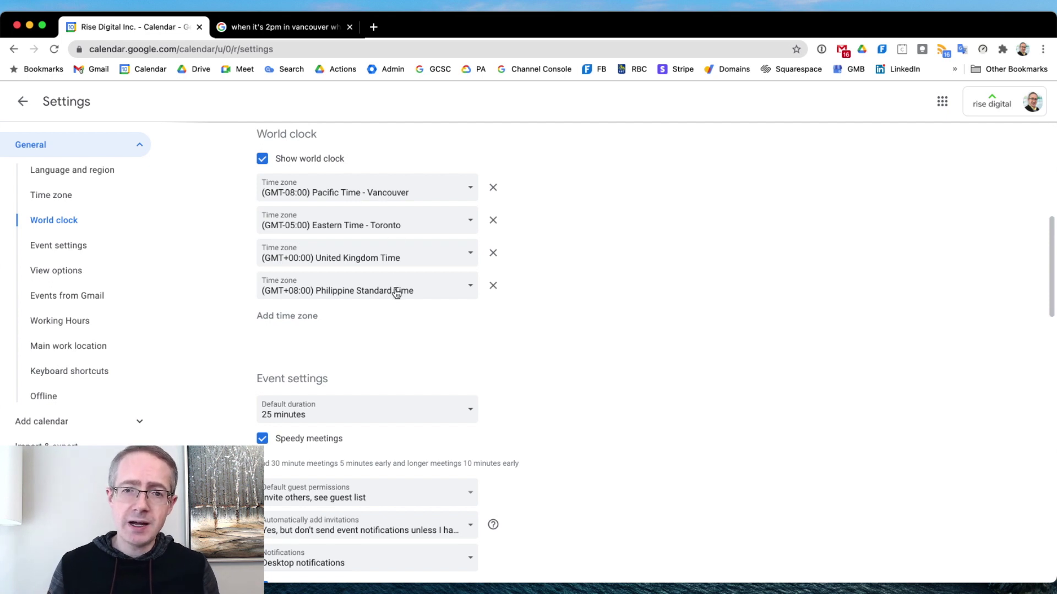
# - Add another time zone to the world clock and set it to (GMT+03:00) Turkey Time
pyautogui.click(299, 322)
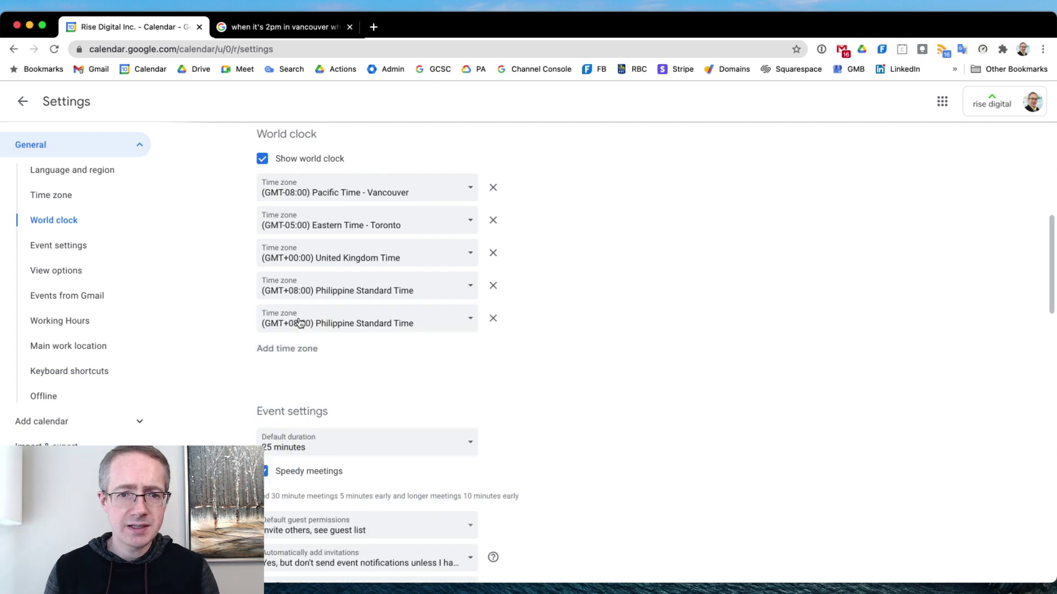
pyautogui.click(401, 320)
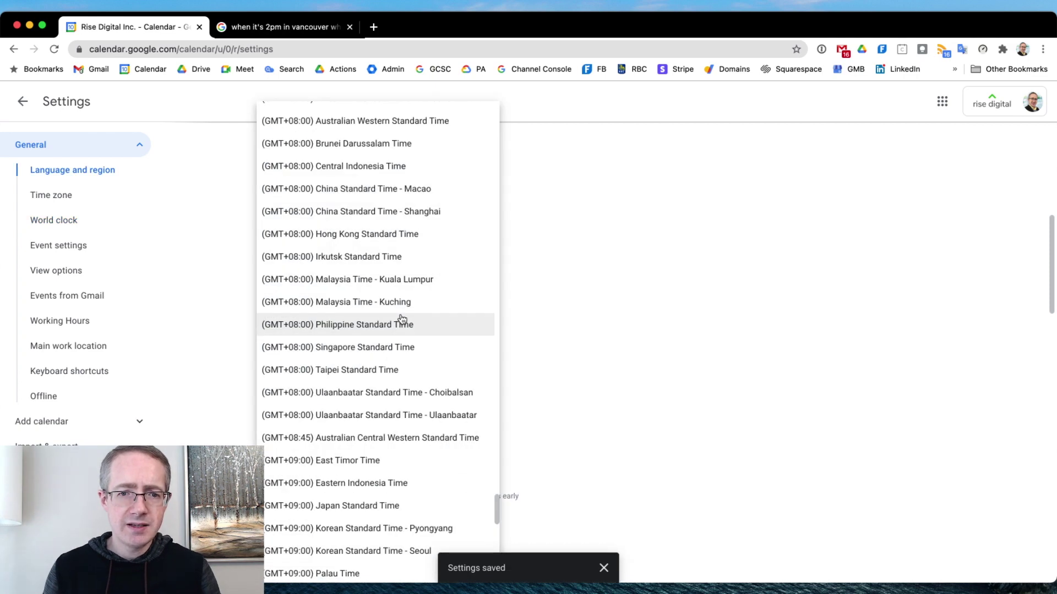
pyautogui.scroll(3, 378, 246)
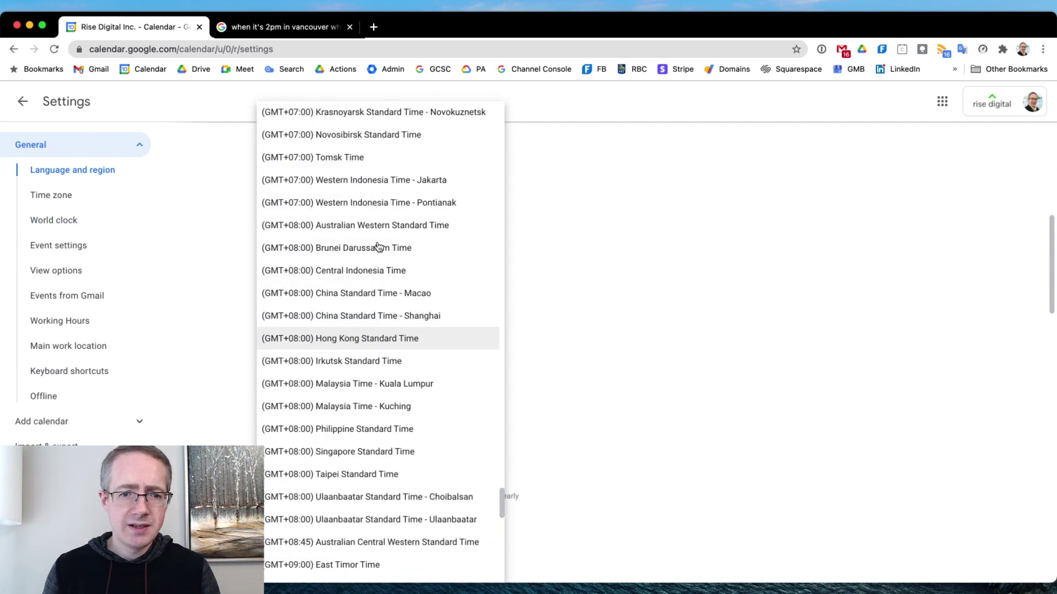
pyautogui.scroll(10, 379, 246)
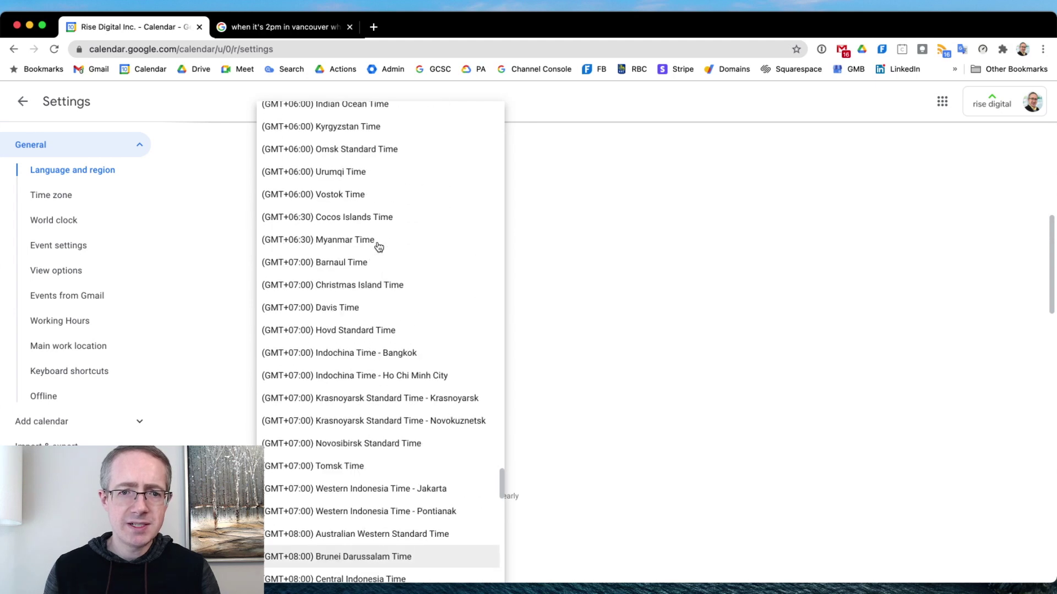
pyautogui.scroll(7, 378, 246)
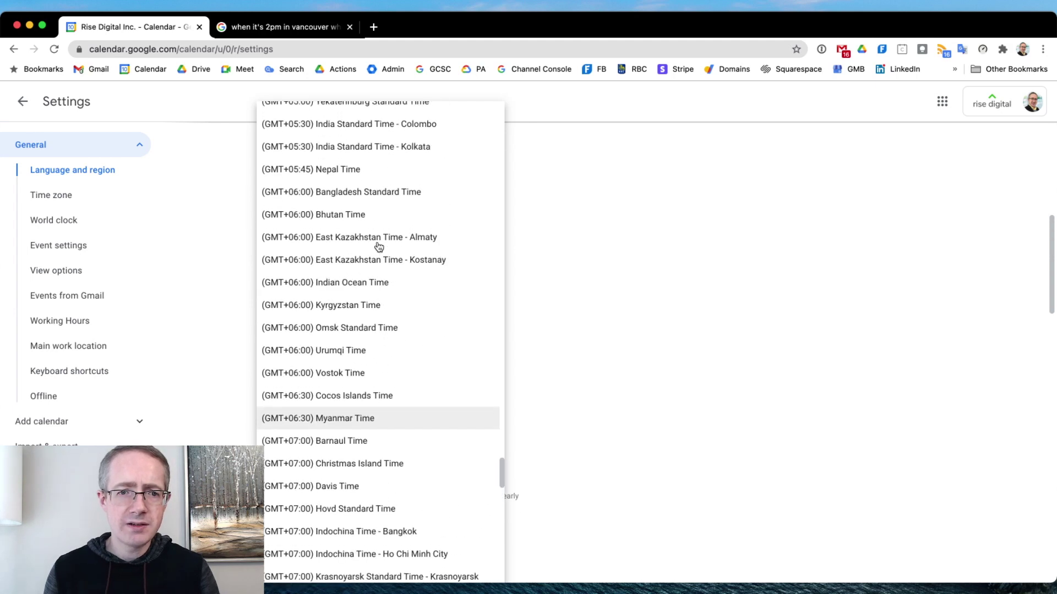
pyautogui.scroll(6, 378, 246)
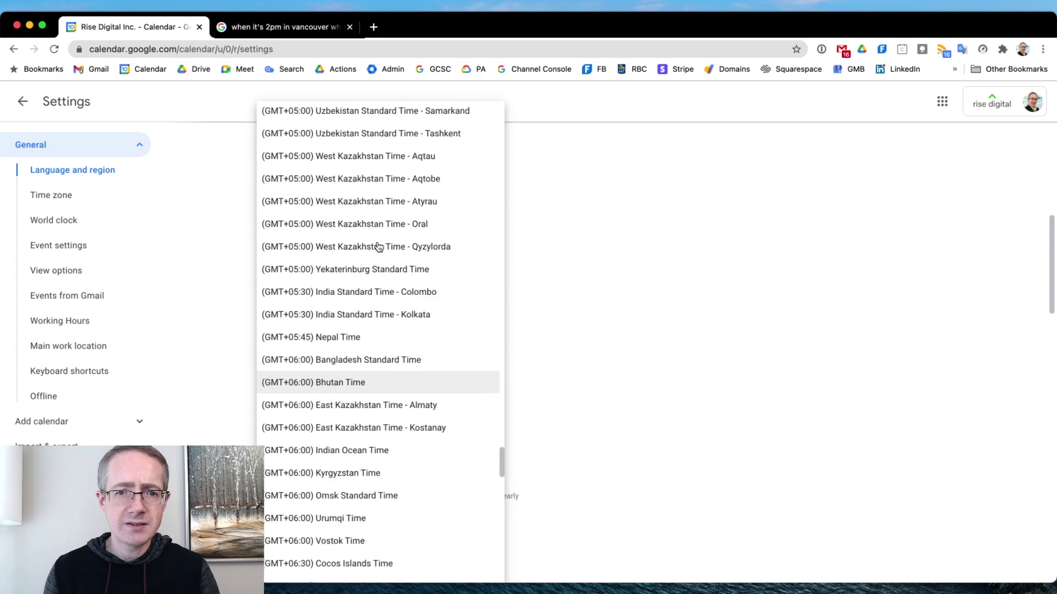
pyautogui.scroll(4, 379, 246)
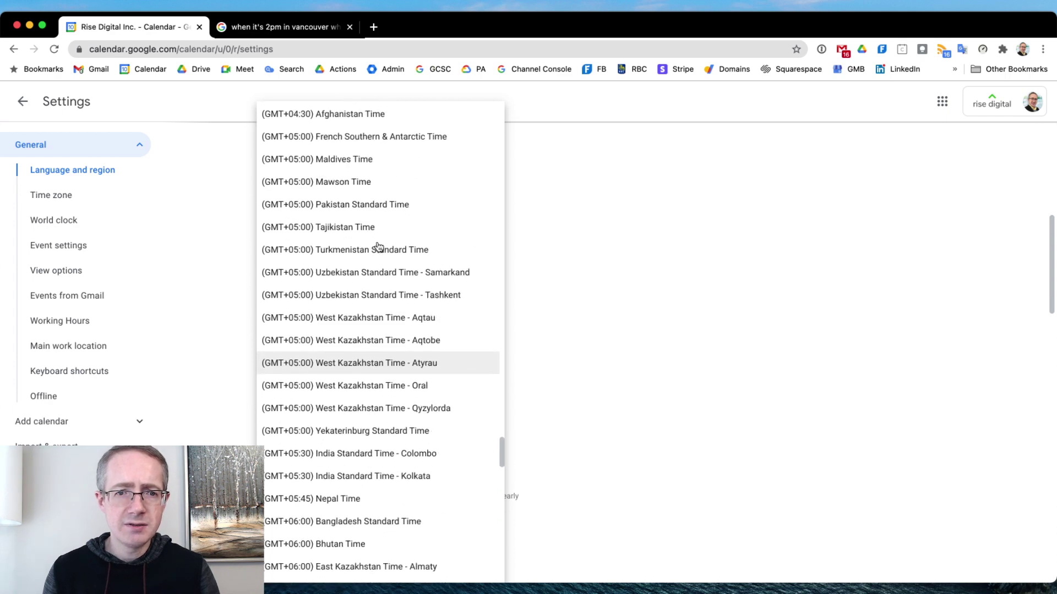
pyautogui.scroll(7, 378, 246)
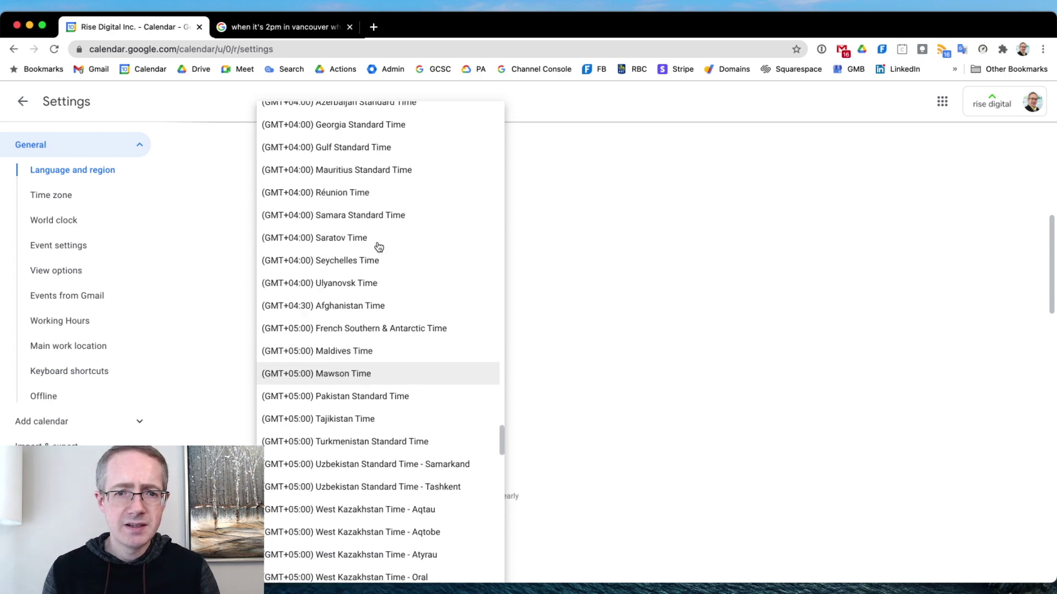
pyautogui.scroll(2, 378, 246)
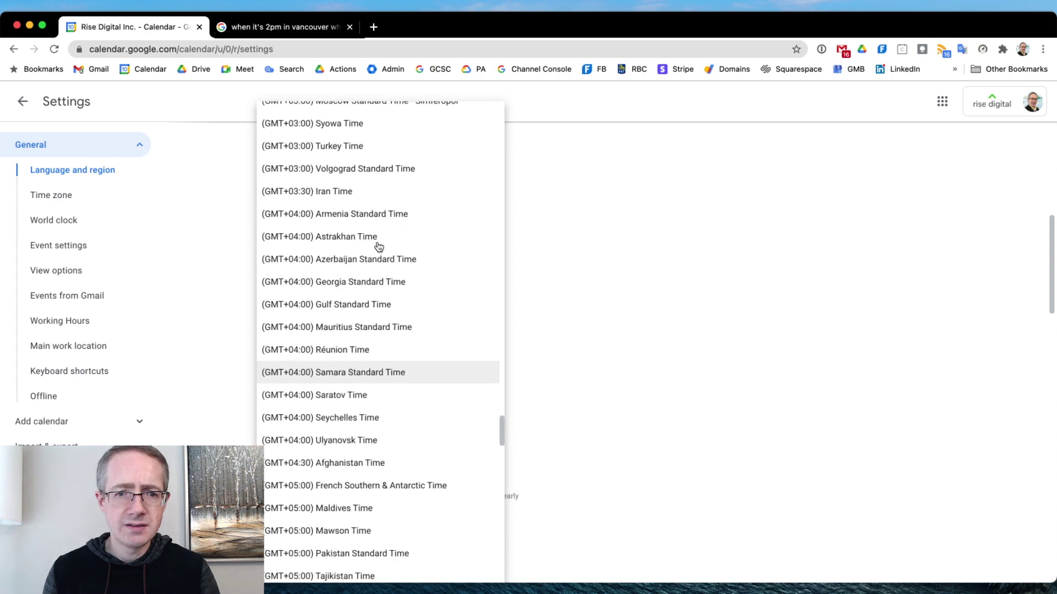
pyautogui.click(368, 149)
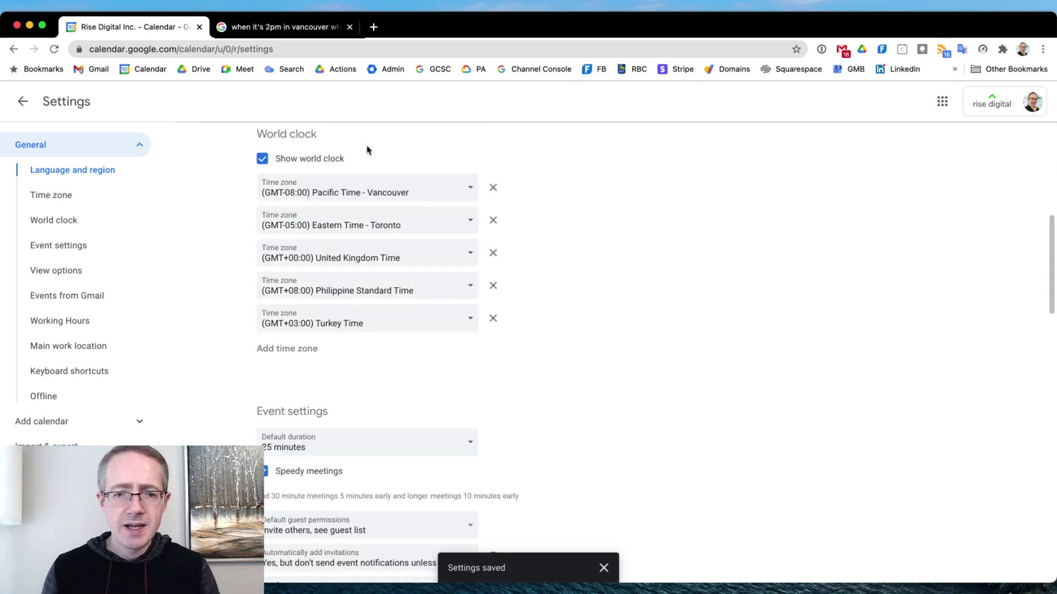
# - Return to the calendar and open Demo Meeting's details to check its start time in Turkey and the other zones
pyautogui.click(30, 102)
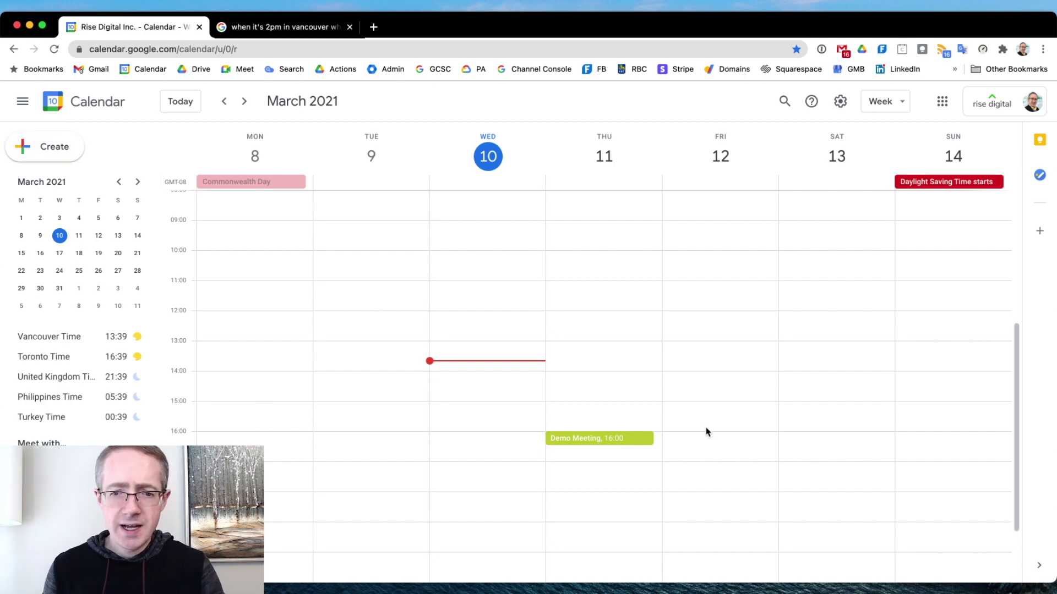
pyautogui.click(614, 442)
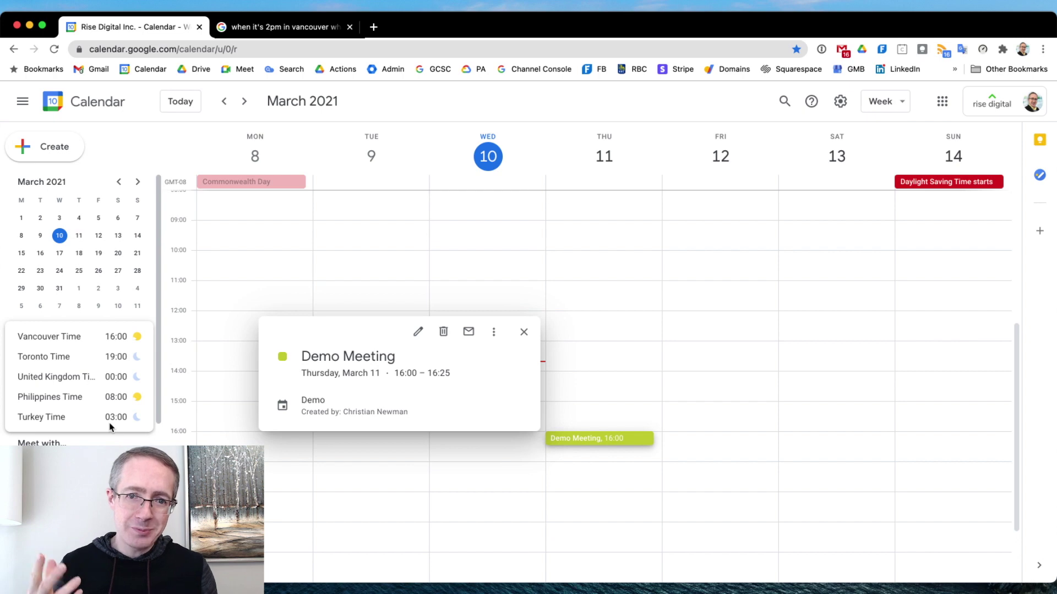
pyautogui.click(485, 30)
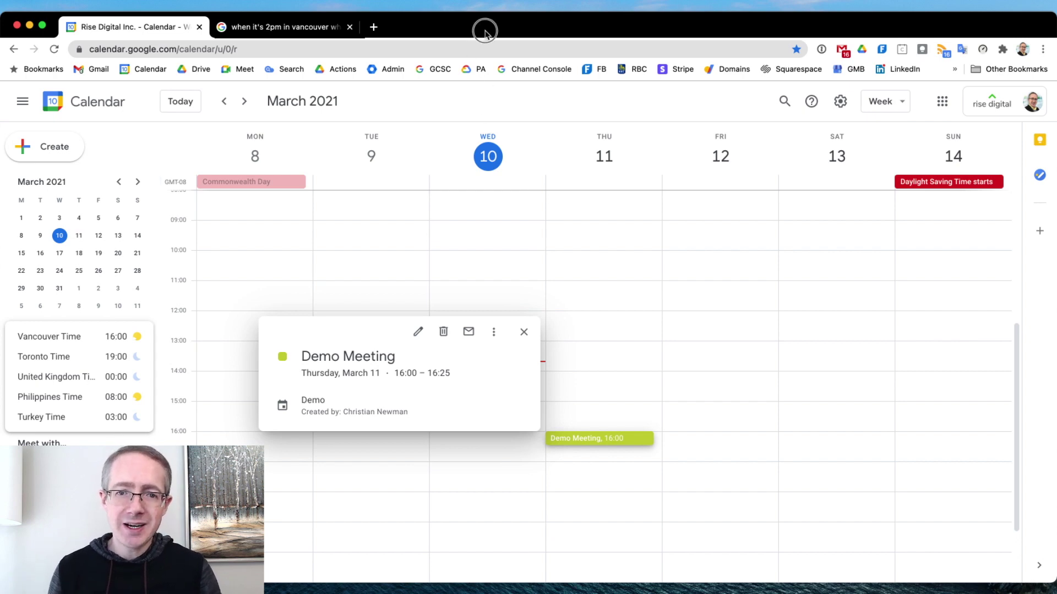